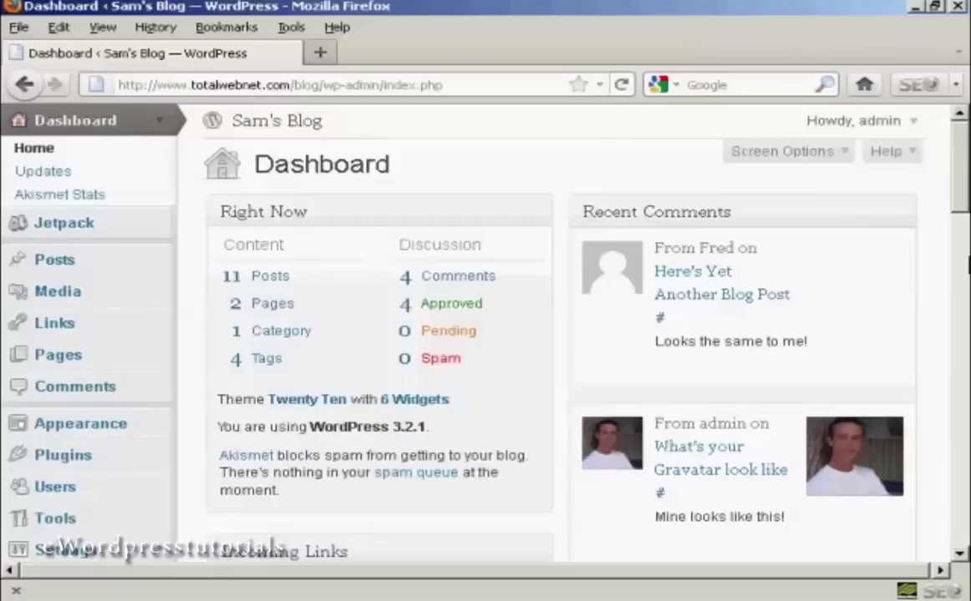
Step: Go to the Links list, scroll down, and open Suggest Ideas in Edit Link
click(60, 331)
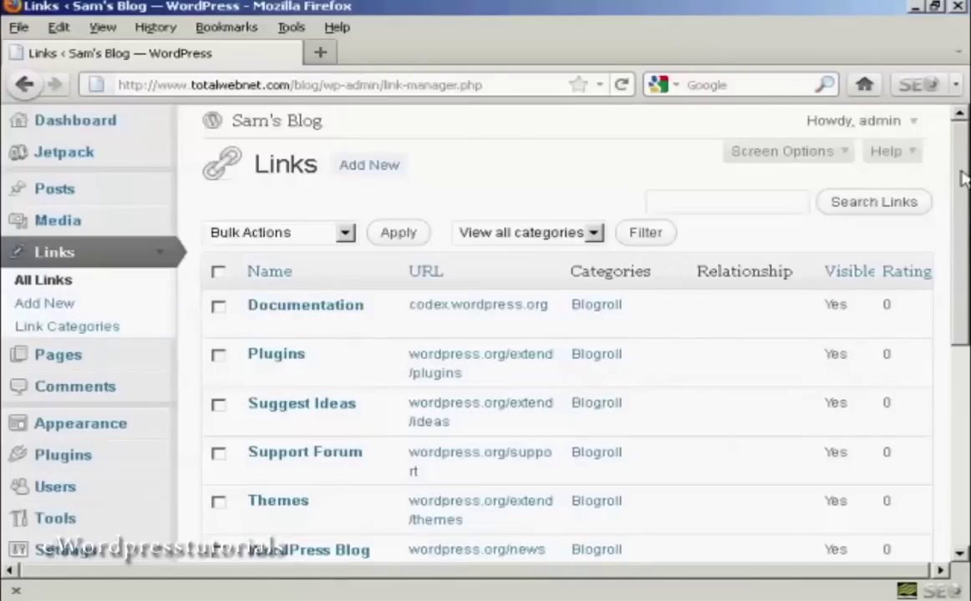
drag(961, 178, 961, 232)
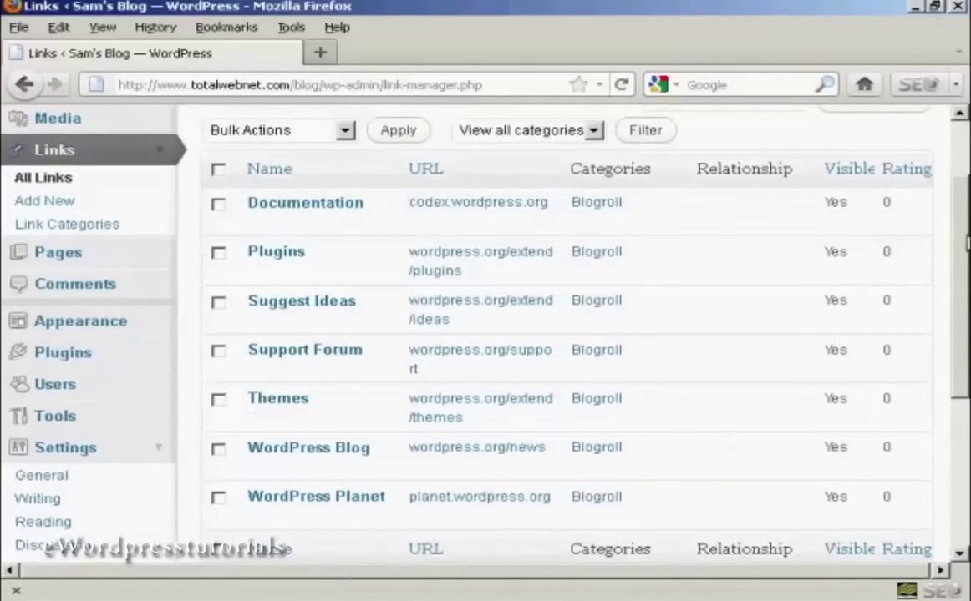
scroll(967, 242, down, 1)
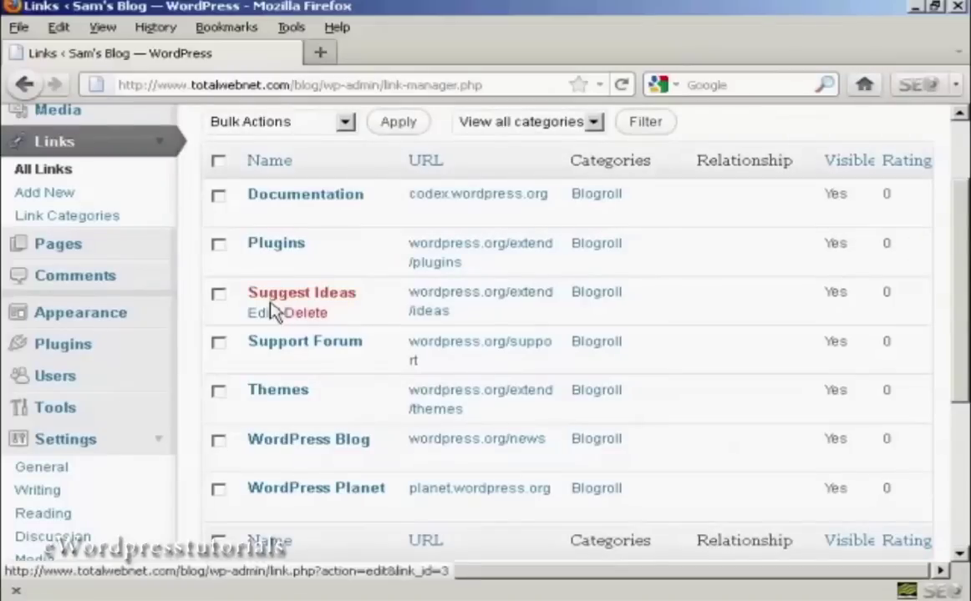
mouse_move(302, 302)
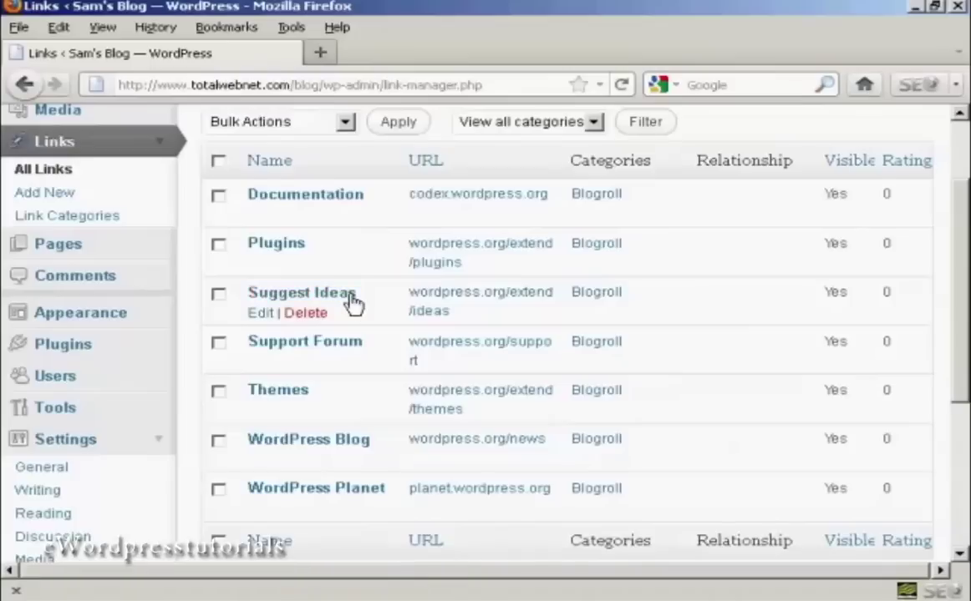
click(263, 317)
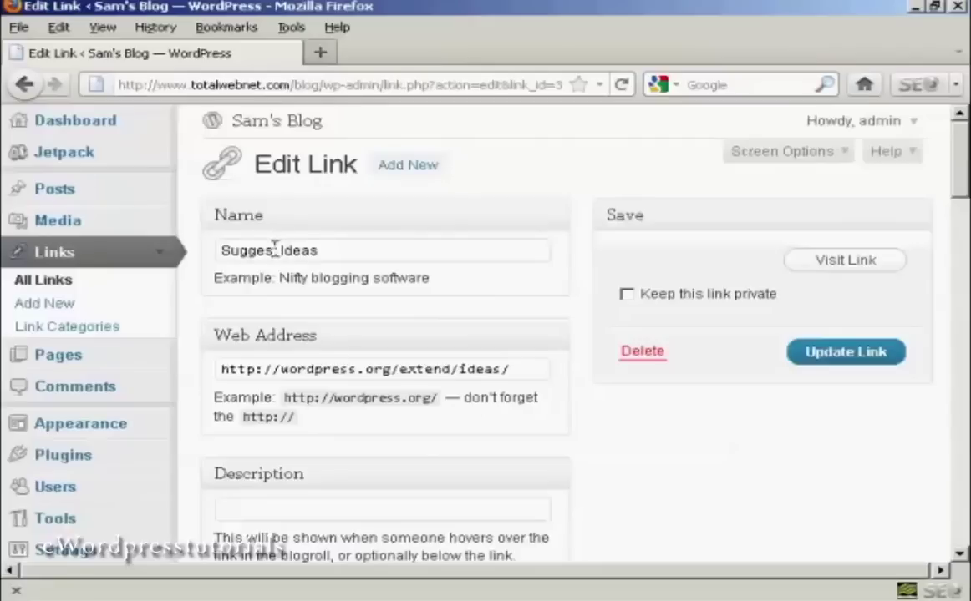
Step: Change the link name from 'Suggest Ideas' to 'New Ideas Area' and update the link
drag(281, 250, 178, 259)
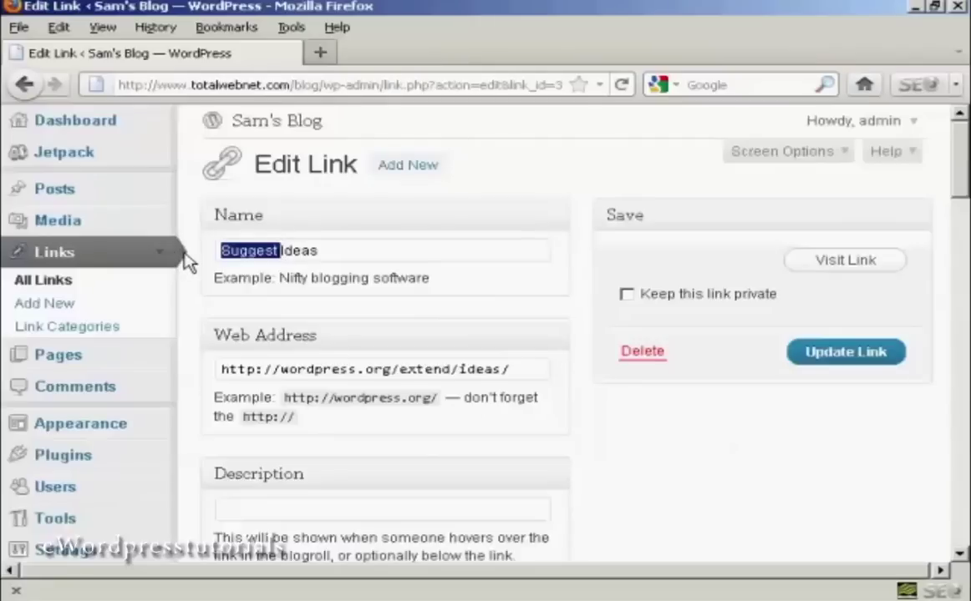
text(New)
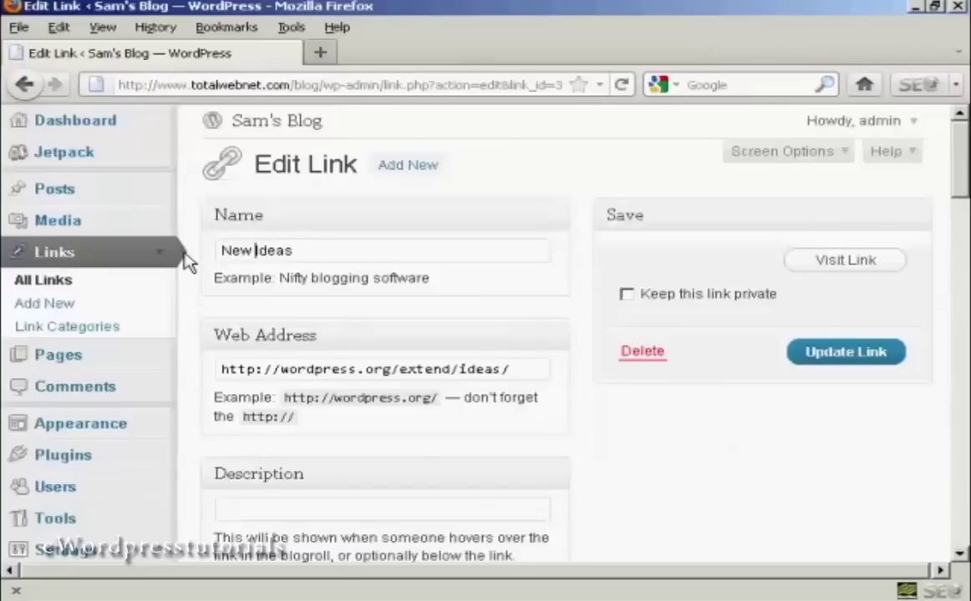
key(Right)
key(Right)
key(Right)
key(Right)
key(Right)
text(Area)
click(853, 362)
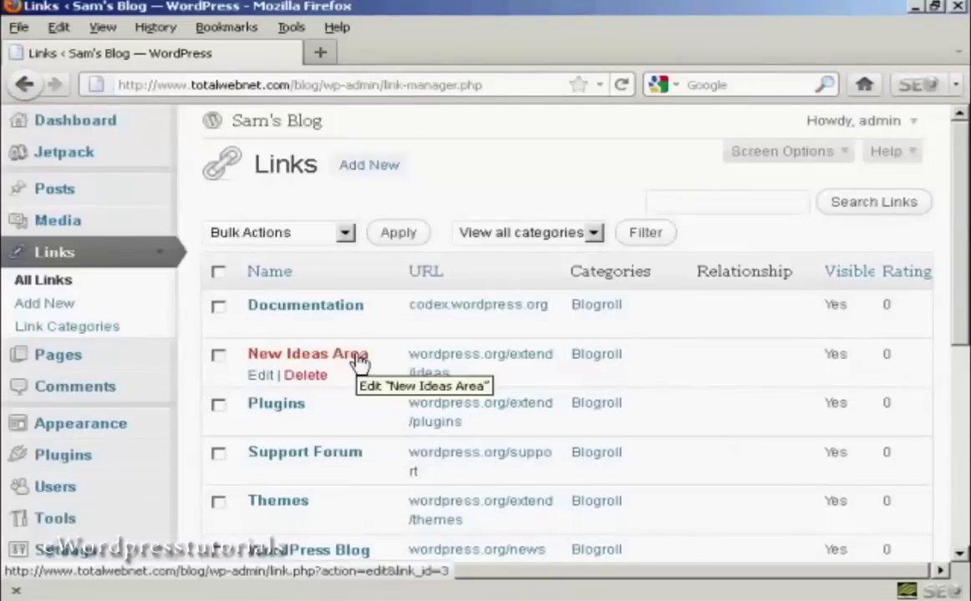
click(46, 313)
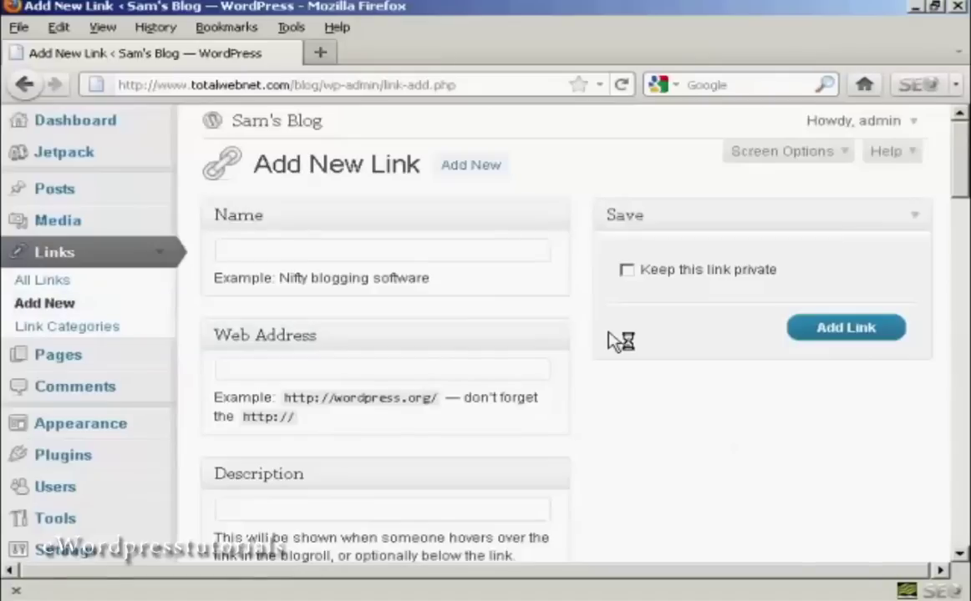
text(Goo)
text(gle)
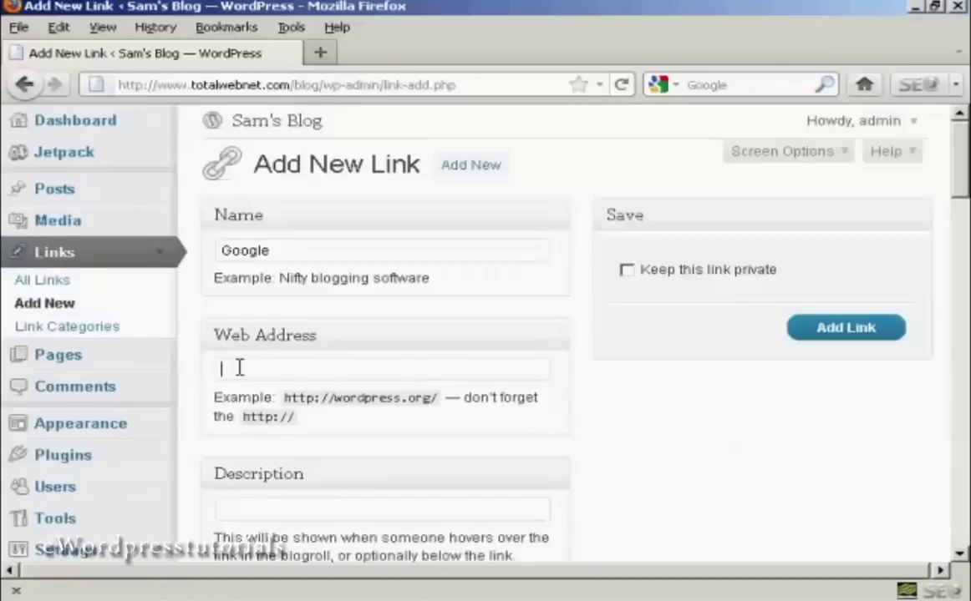
click(238, 368)
text(ht)
text(tp://www.google.com)
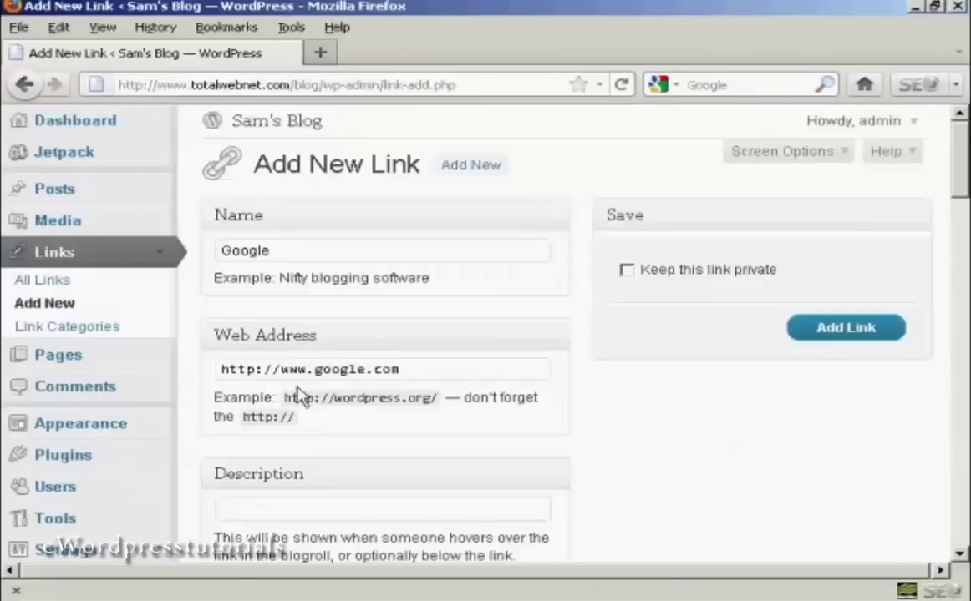
Step: Describe the link as 'Search engine', put it in Blogroll, and add it
scroll(702, 457, down, 3)
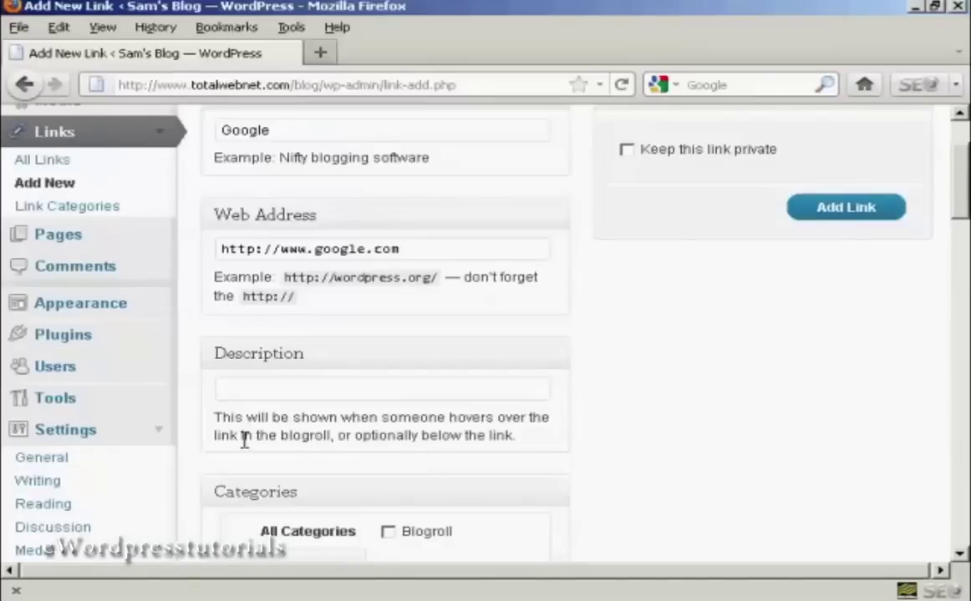
click(252, 390)
text(Search )
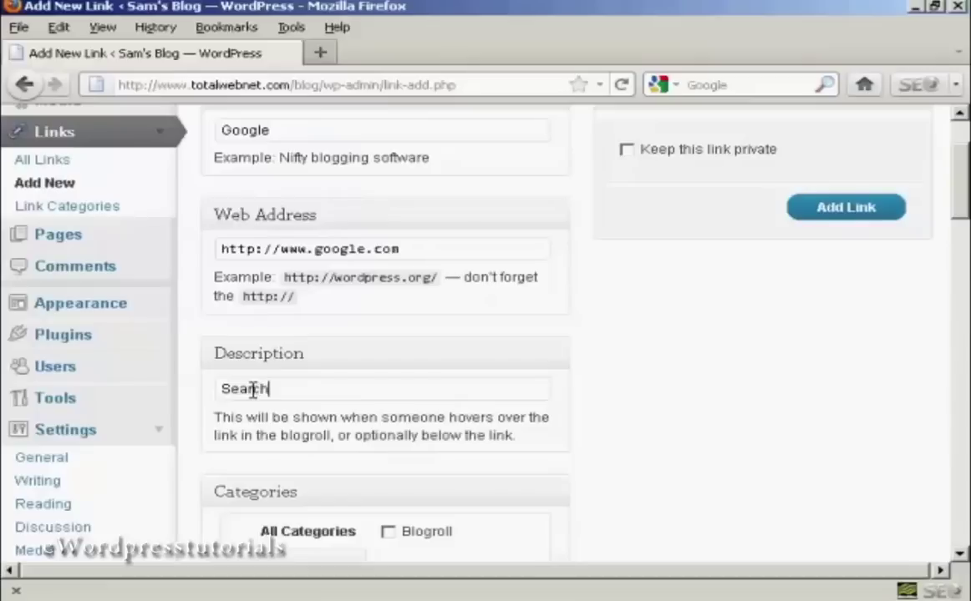
text(engin)
text(e)
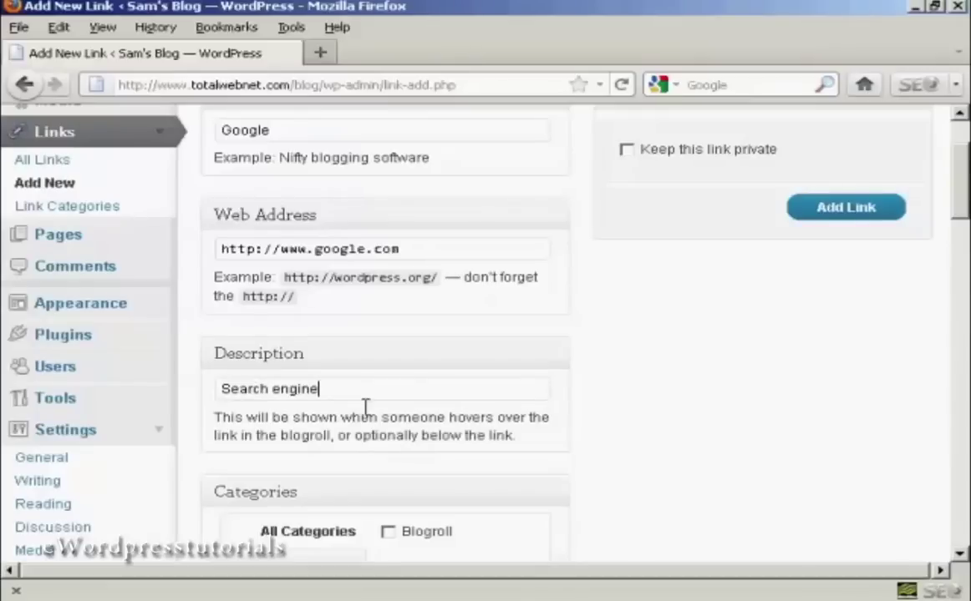
scroll(542, 426, down, 3)
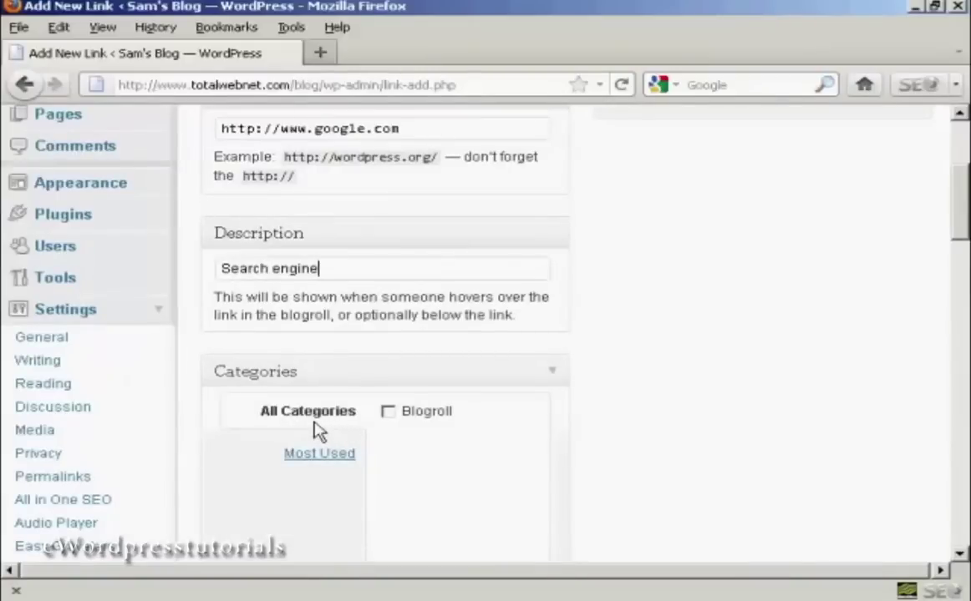
click(388, 412)
drag(961, 206, 960, 164)
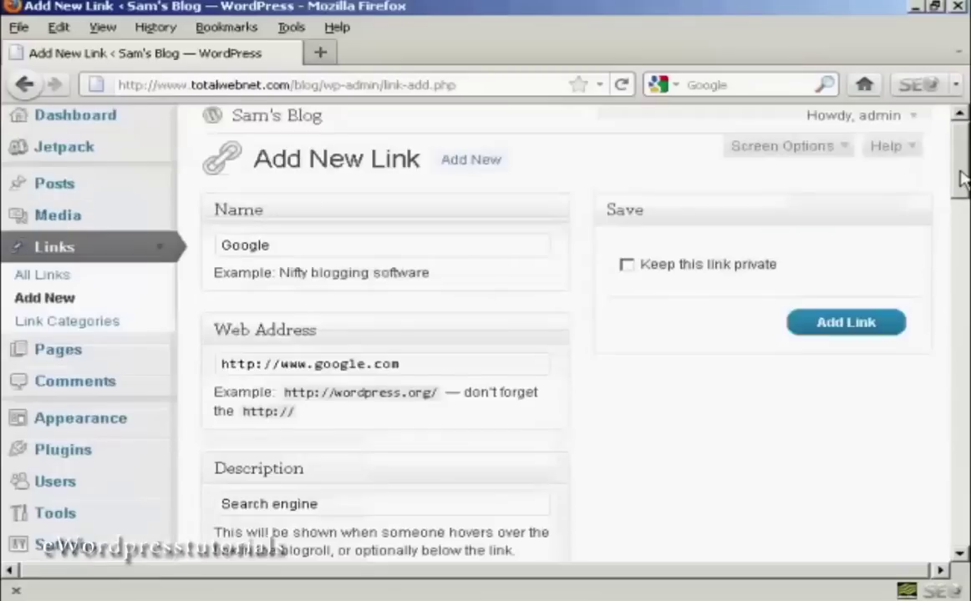
click(847, 323)
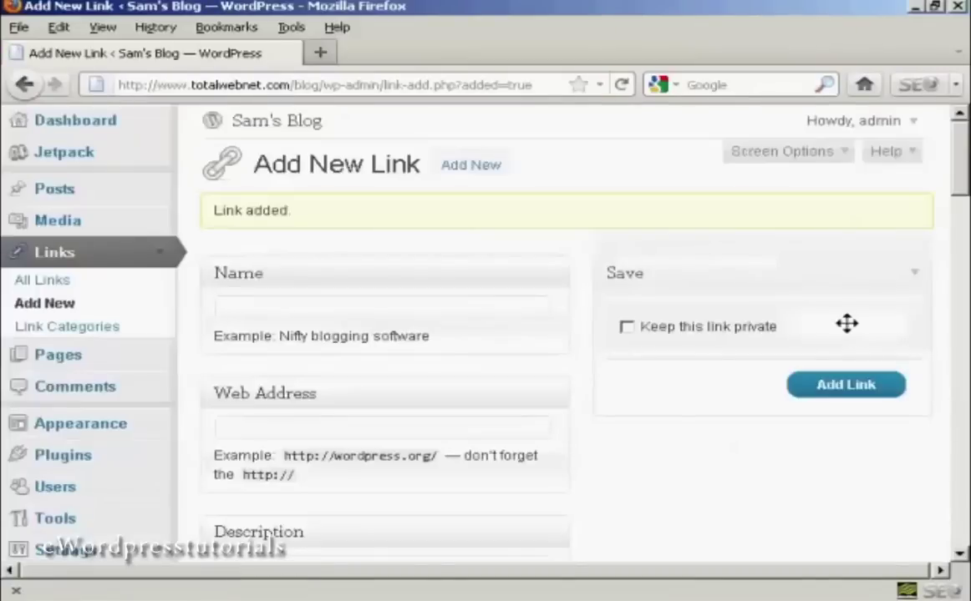
click(104, 335)
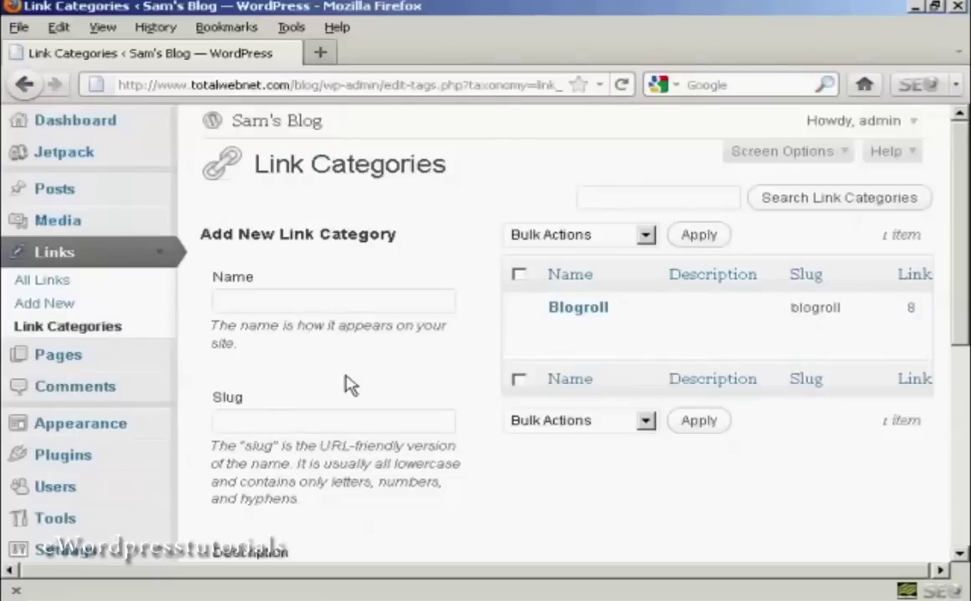
Step: Name a new link category 'Quick Links' with the slug 'qks'
click(269, 306)
text(Quick )
text(Links)
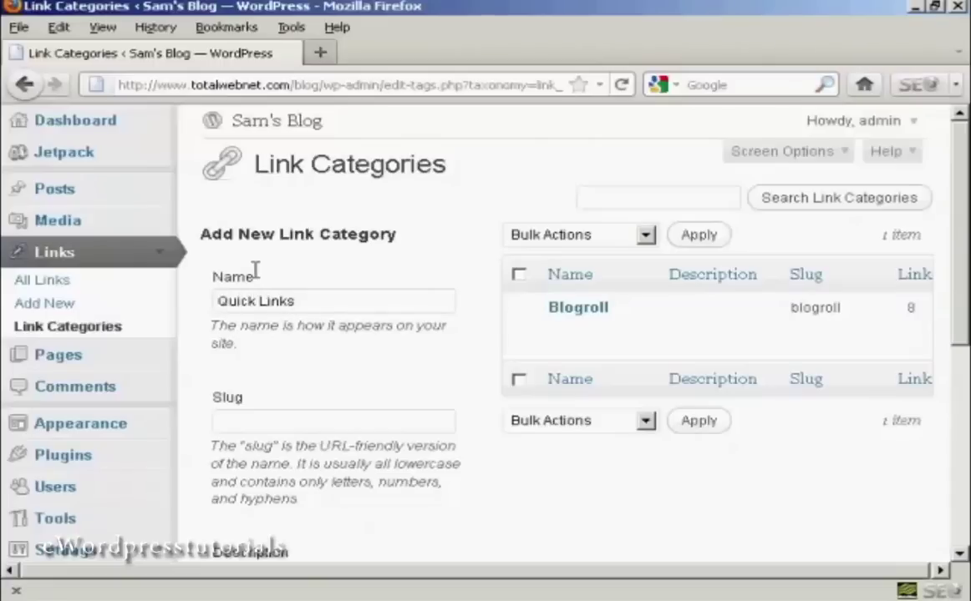
click(271, 416)
text(quick_lin)
text(ks)
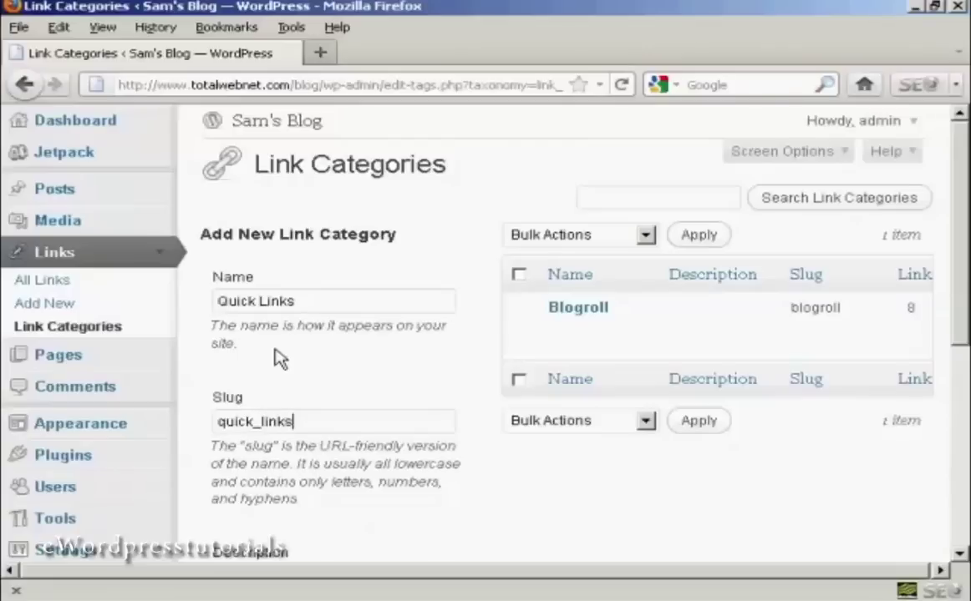
Step: Give the category the description 'Fast links to other sites' and create it
scroll(338, 380, down, 5)
scroll(340, 384, down, 3)
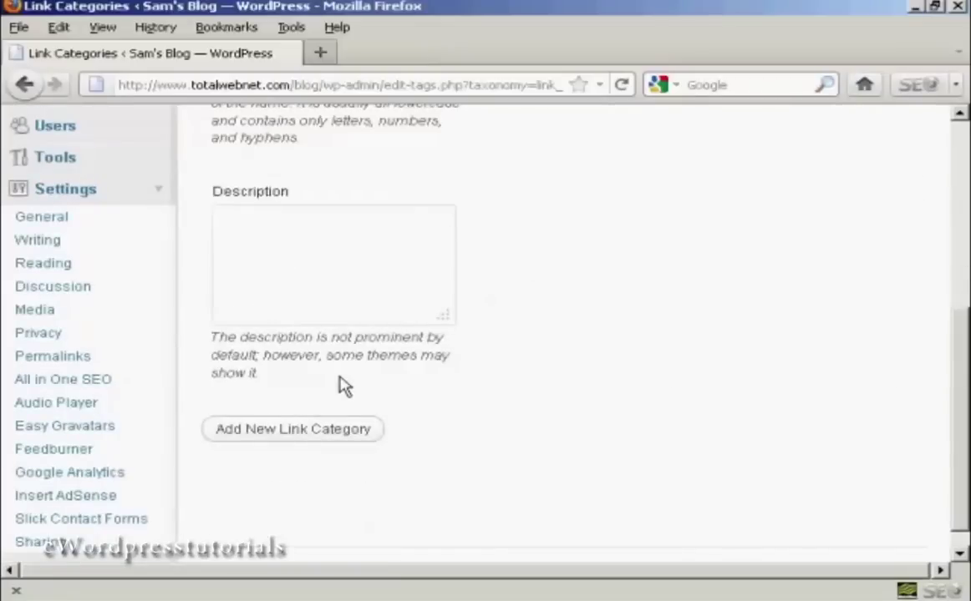
scroll(338, 372, up, 3)
click(257, 348)
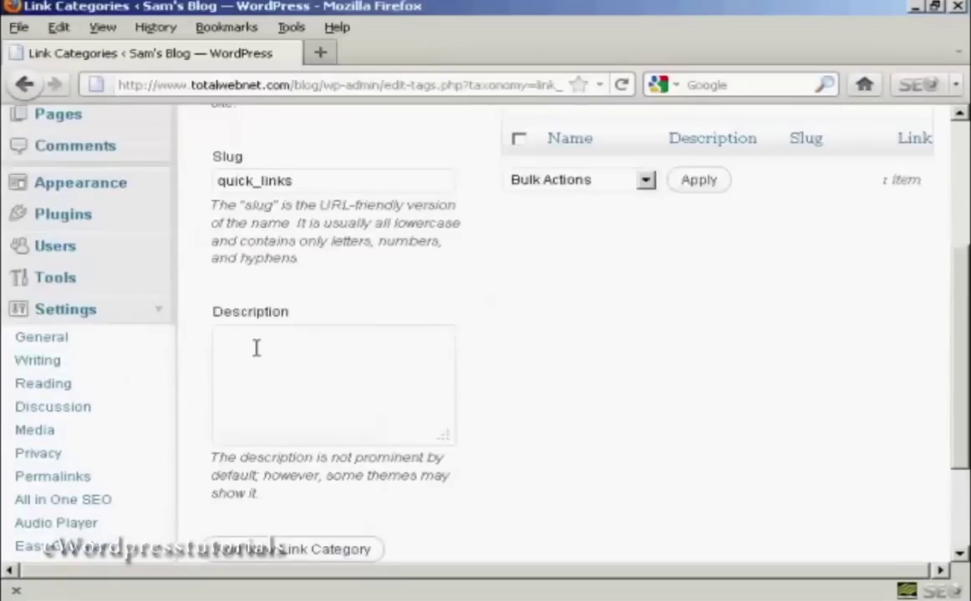
text(Fa)
text(st li)
text(nks to o)
text(ther )
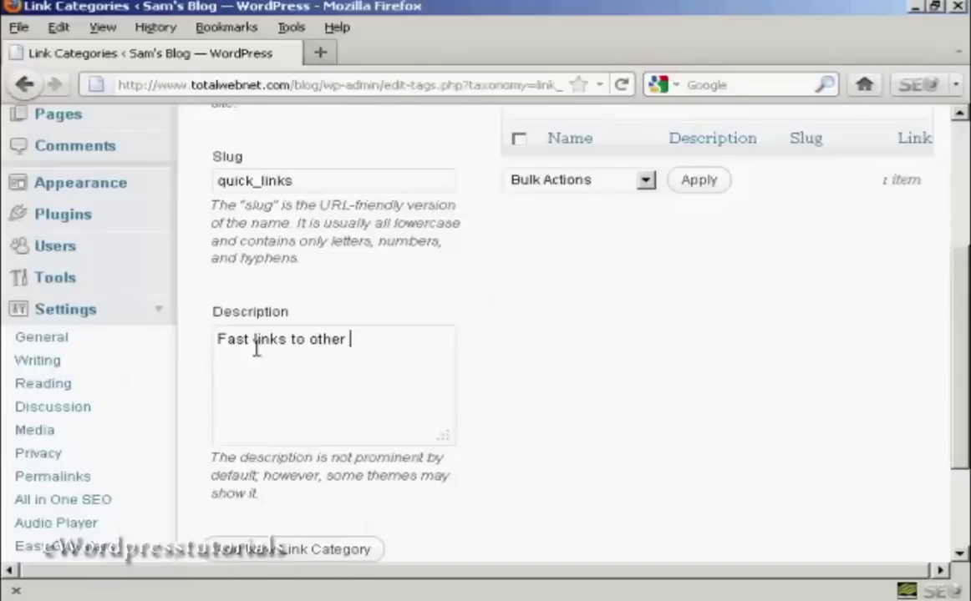
text(sites)
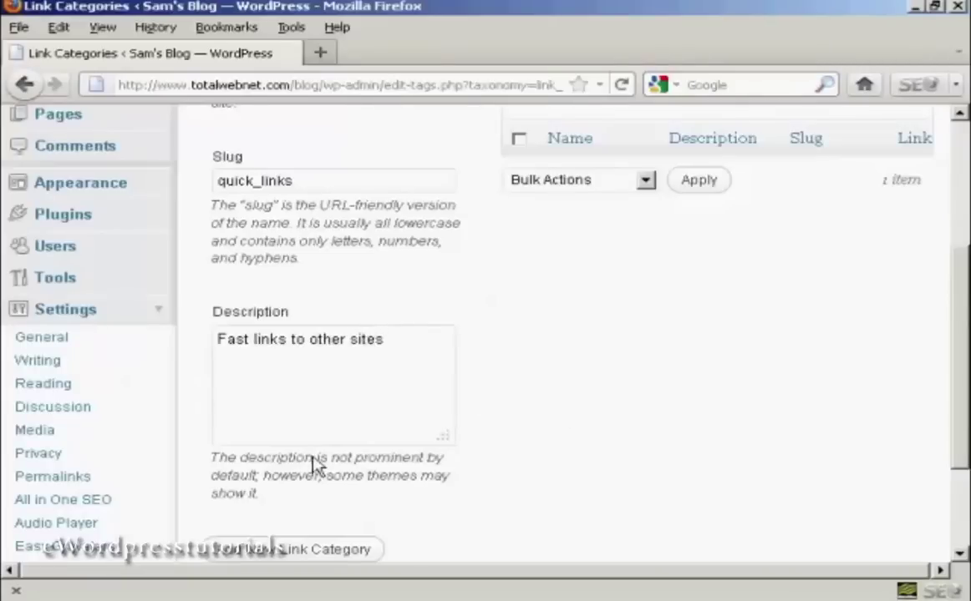
click(333, 551)
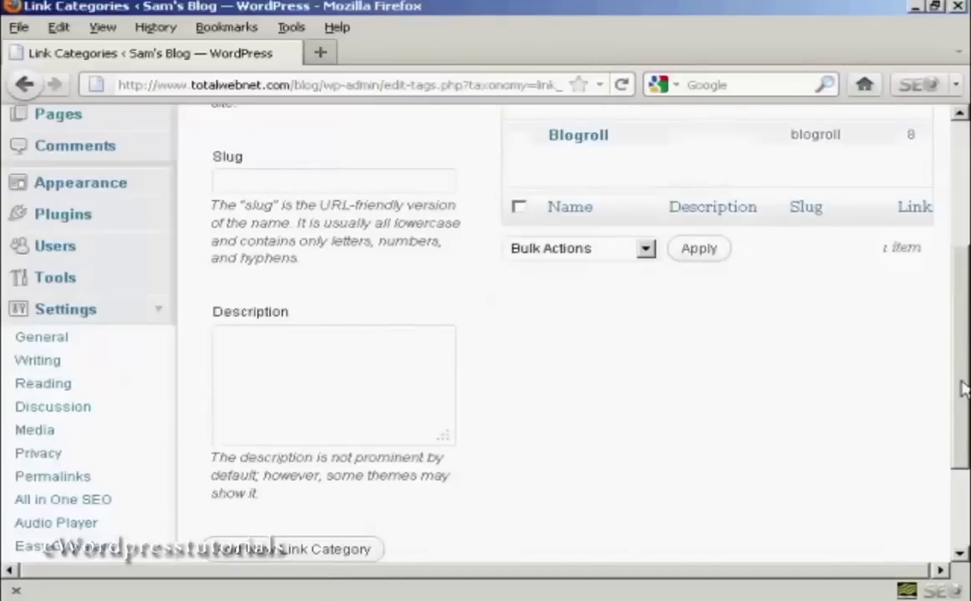
drag(962, 389, 961, 293)
scroll(960, 293, up, 2)
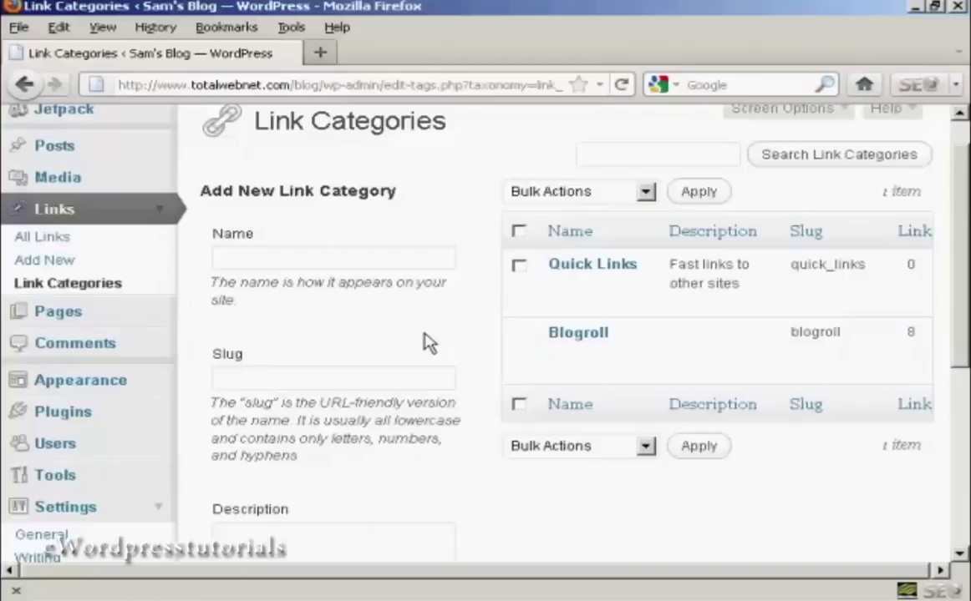
click(125, 388)
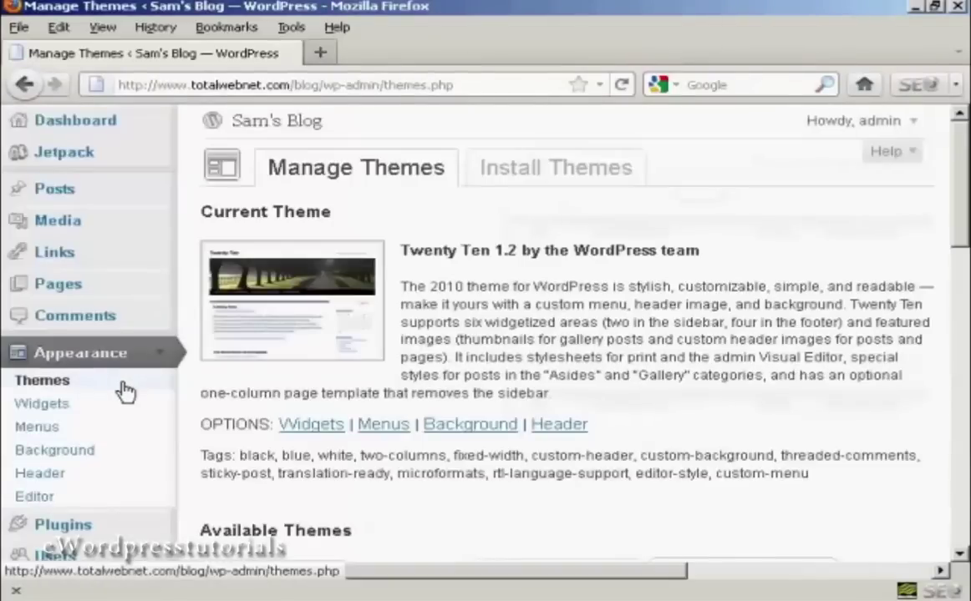
Step: Open Appearance > Widgets and scroll through the available widgets and widget areas
click(42, 404)
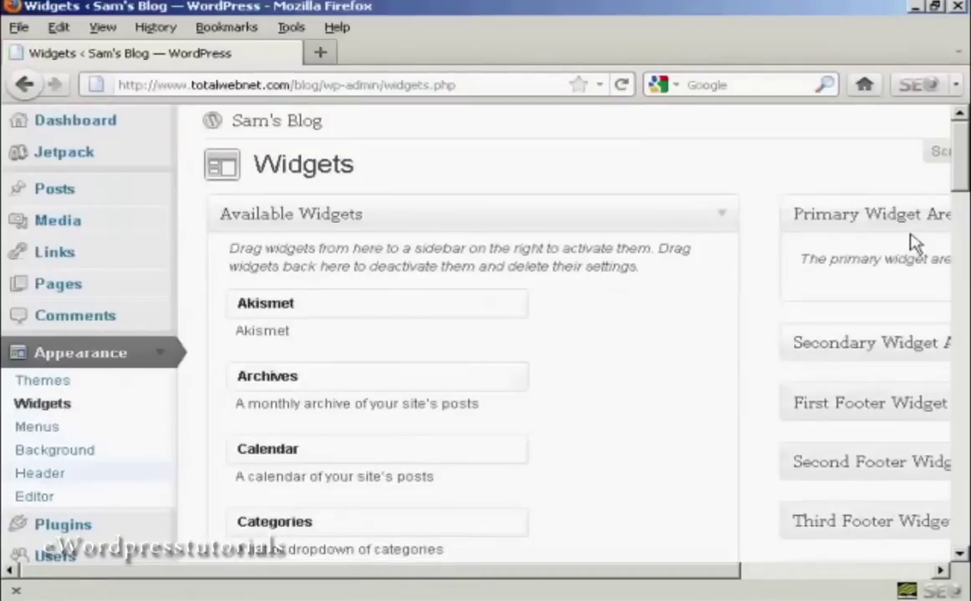
drag(963, 150, 962, 194)
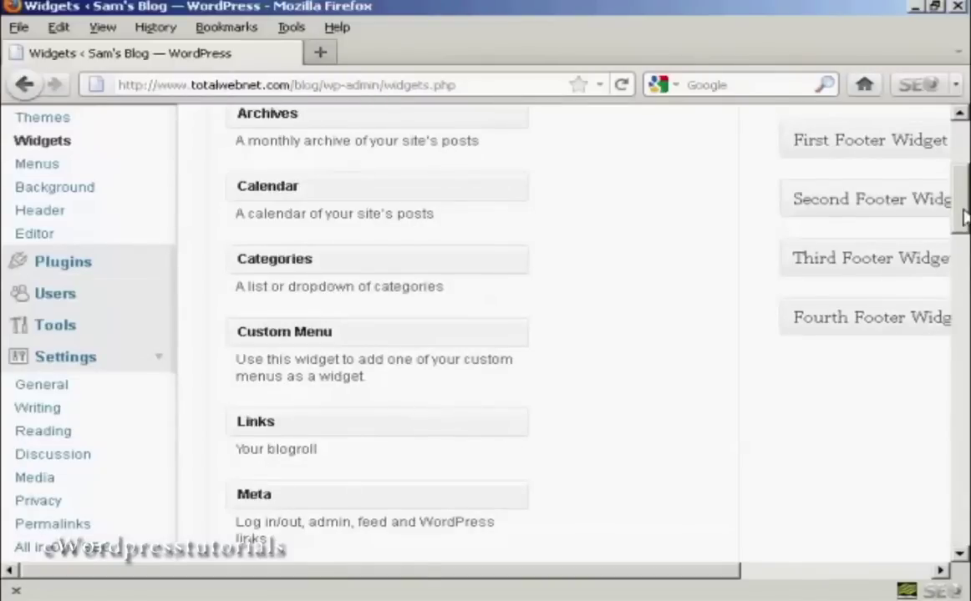
drag(962, 217, 962, 117)
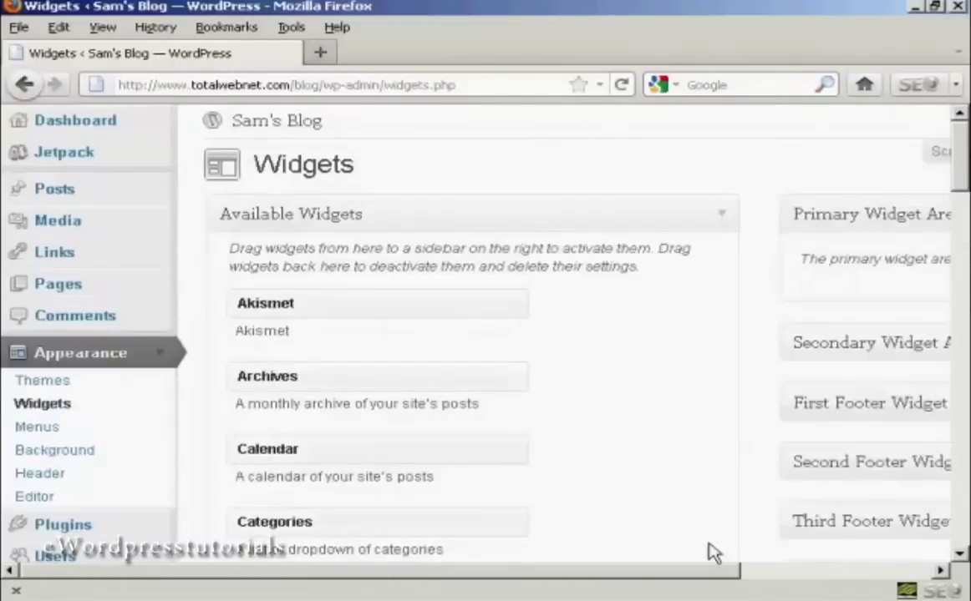
drag(721, 573, 921, 574)
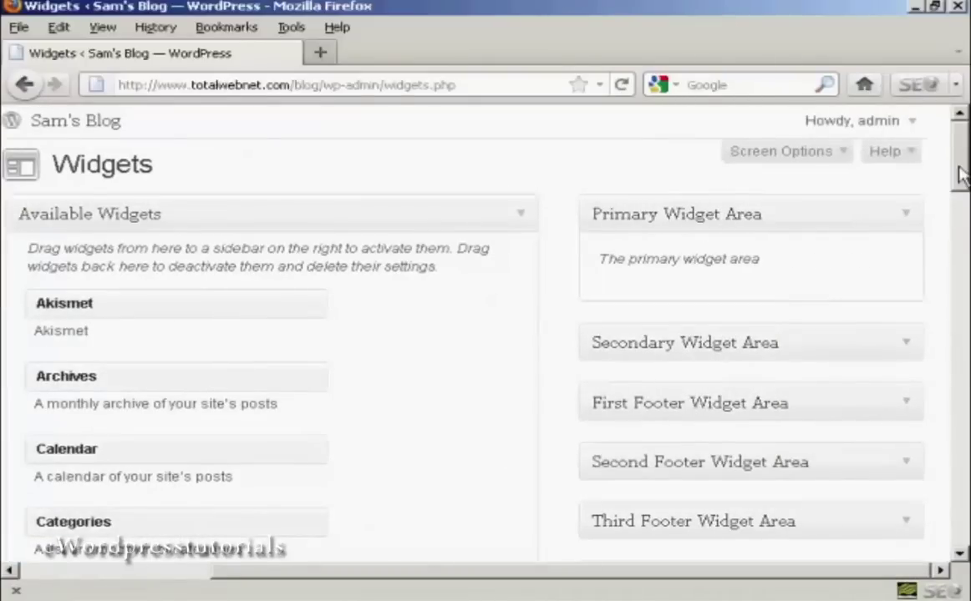
drag(960, 176, 962, 193)
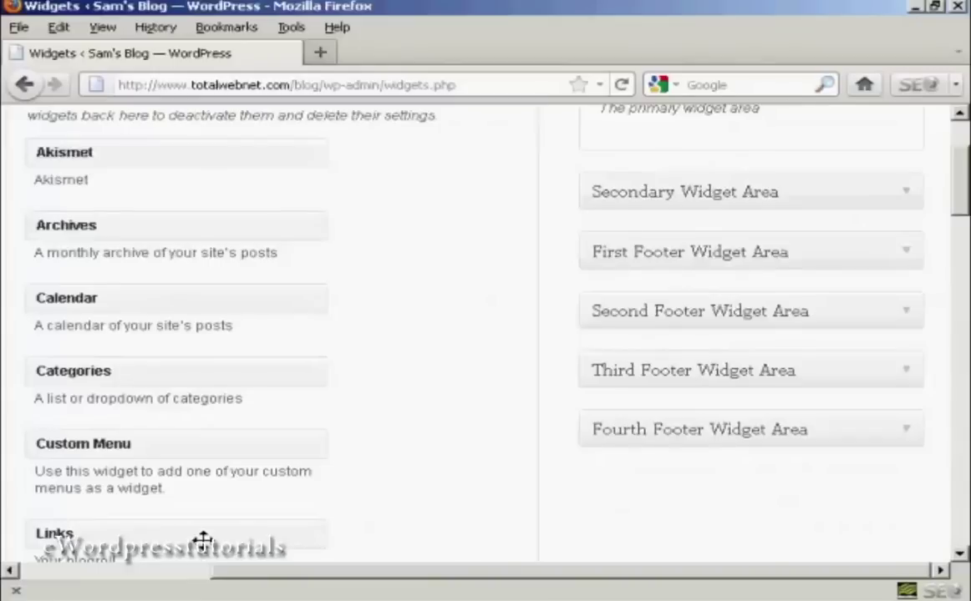
Step: Place a Links widget in Primary Widget Area, set it to Blogroll, and save
mouse_move(203, 541)
mouse_down()
mouse_move(779, 107)
mouse_move(773, 185)
mouse_up()
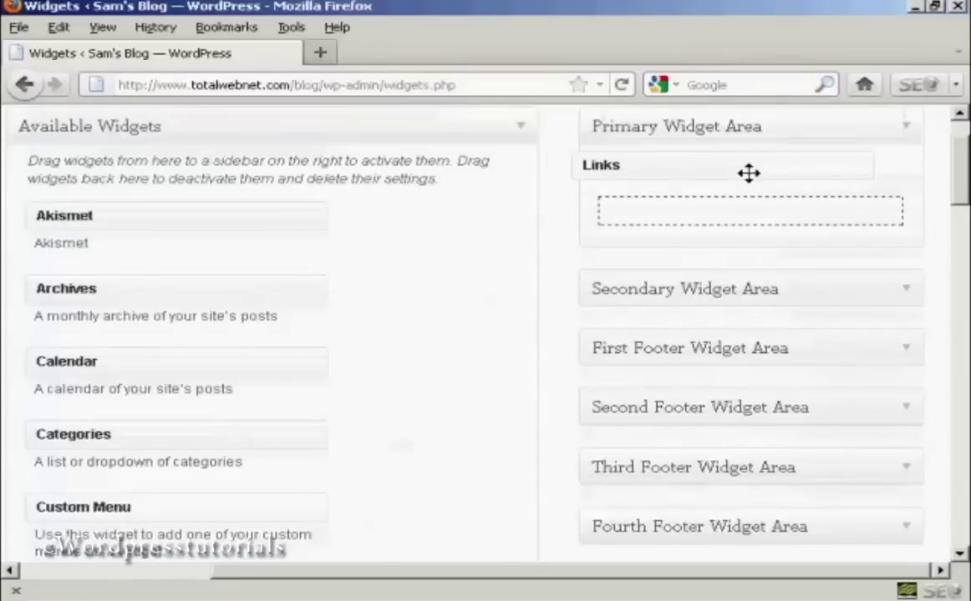
drag(772, 185, 774, 189)
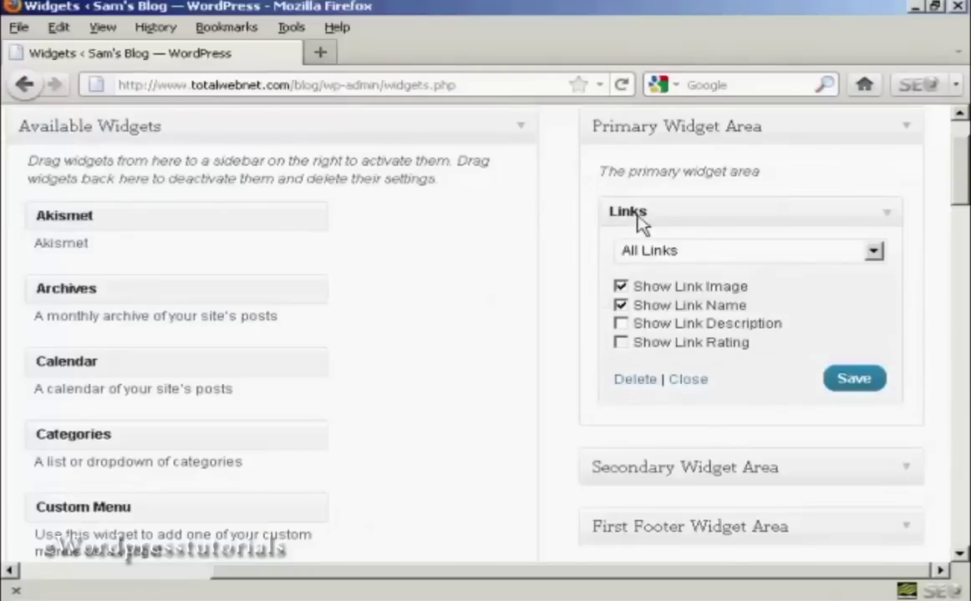
click(874, 252)
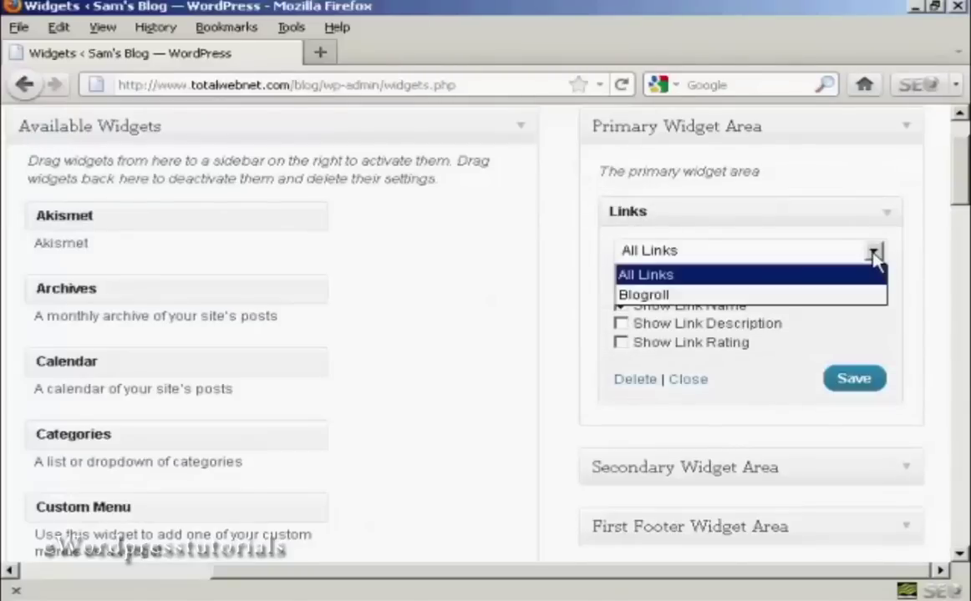
click(663, 297)
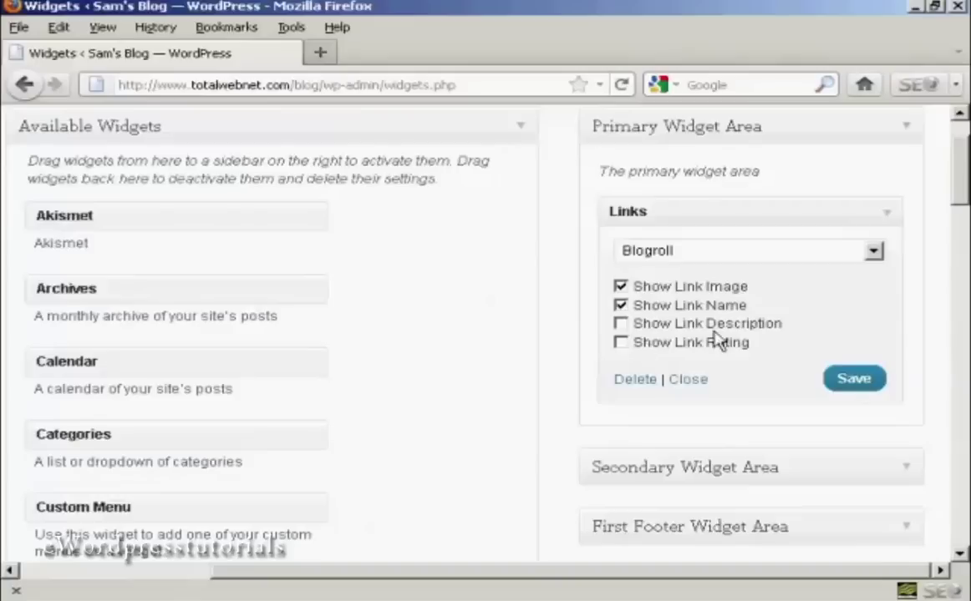
click(862, 389)
drag(959, 189, 956, 151)
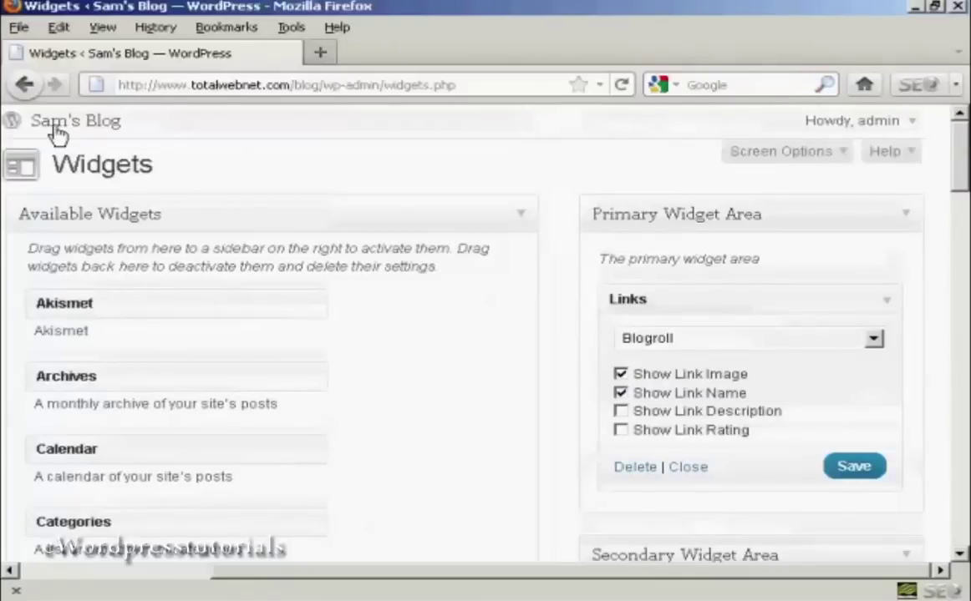
click(85, 125)
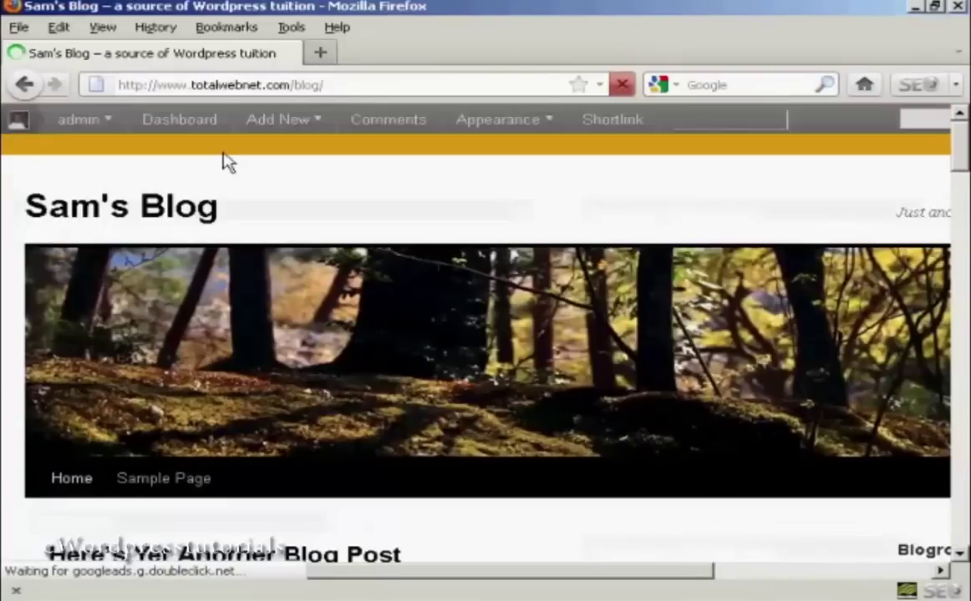
Step: Scroll the blog front page to the Blogroll sidebar listing Google and New Ideas Area
mouse_move(737, 572)
mouse_down()
mouse_move(873, 573)
mouse_move(941, 502)
mouse_up()
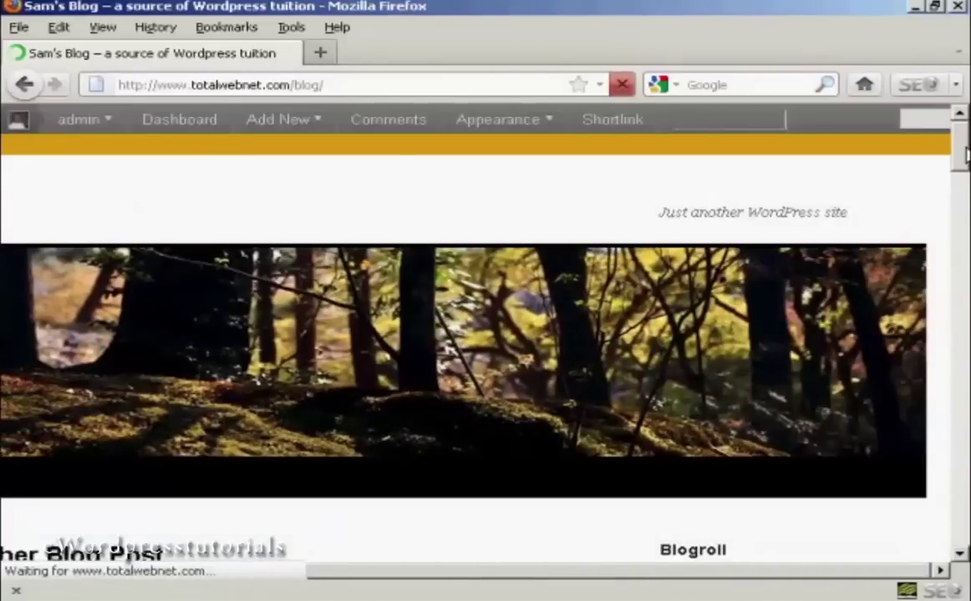
drag(961, 144, 956, 221)
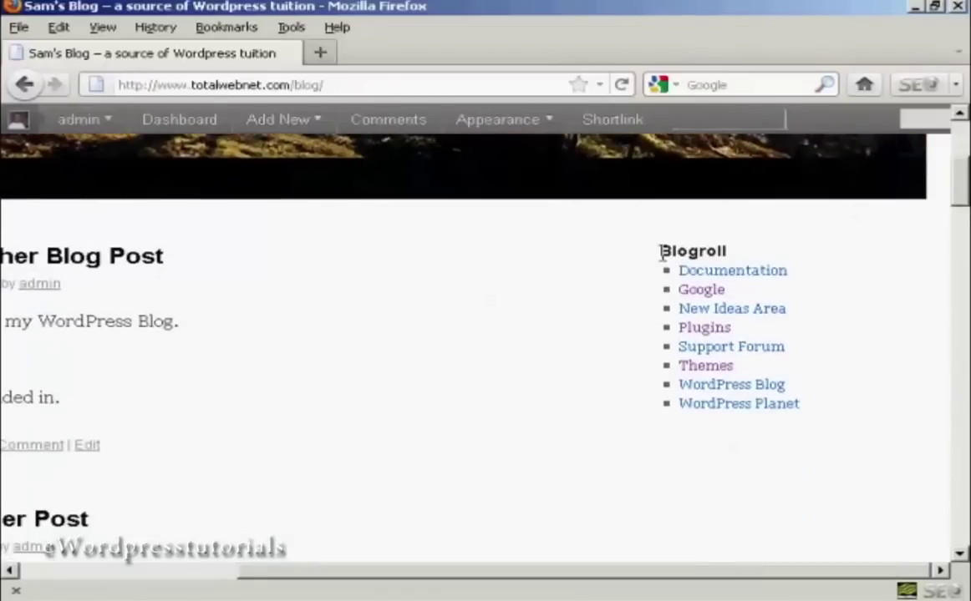